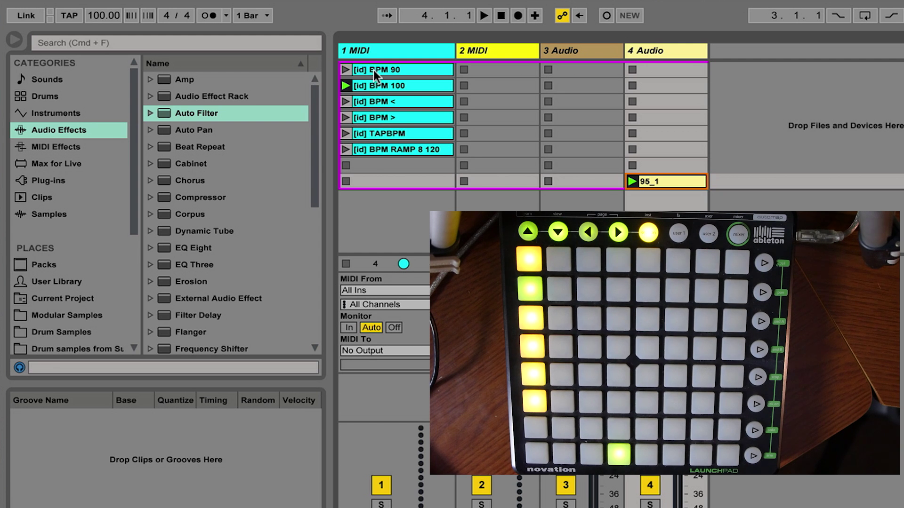
Select each tempo clip in turn: BPM 90, BPM 100, BPM <, BPM >, TAPBPM, BPM RAMP 8 120
{"action": "left_click", "coordinate": [375, 73]}
{"action": "left_click", "coordinate": [377, 89]}
{"action": "left_click", "coordinate": [374, 104]}
{"action": "left_click", "coordinate": [371, 120]}
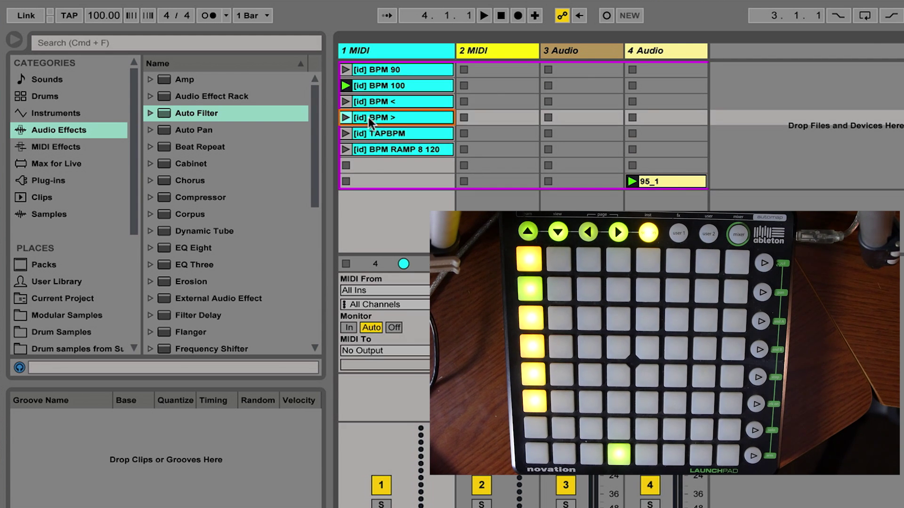
{"action": "left_click", "coordinate": [366, 136]}
{"action": "left_click", "coordinate": [360, 154]}
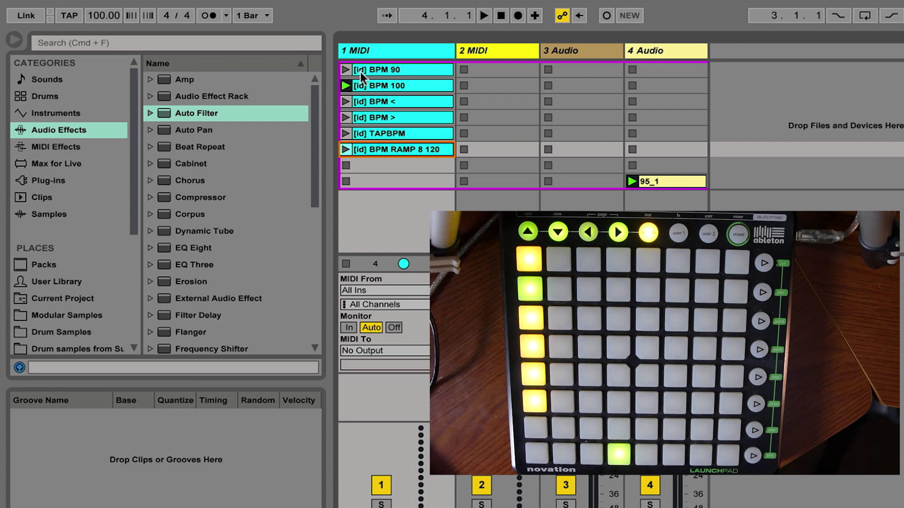
Reselect the BPM 90 and BPM 100 clips, then step between tempo clips with the Down and Up arrows
{"action": "left_click", "coordinate": [360, 71]}
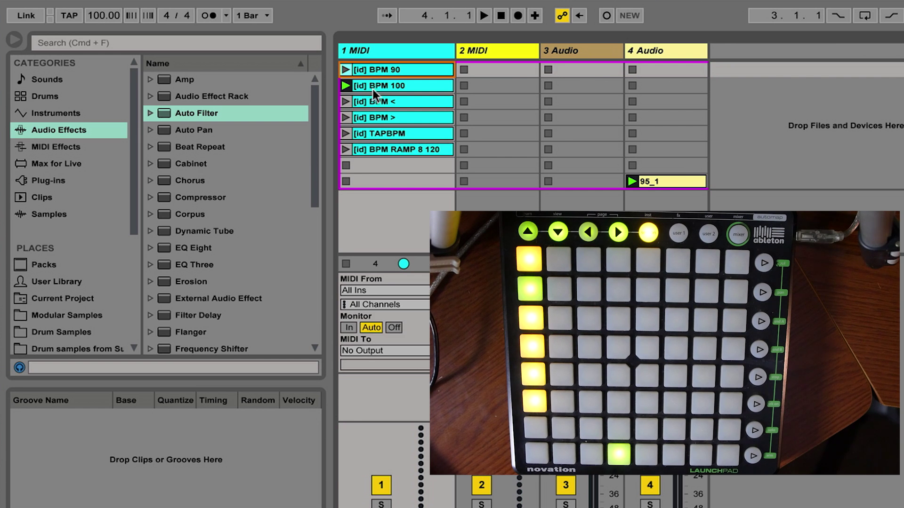
{"action": "left_click", "coordinate": [375, 86]}
{"action": "key", "text": "Down"}
{"action": "key", "text": "Down"}
{"action": "key", "text": "Down"}
{"action": "key", "text": "Down"}
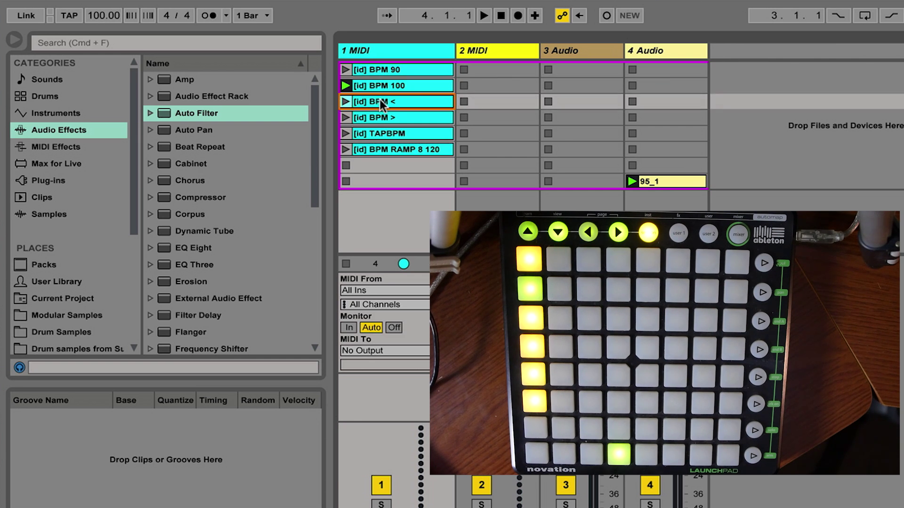
{"action": "key", "text": "Up"}
{"action": "key", "text": "Up"}
{"action": "key", "text": "Up"}
{"action": "key", "text": "Up"}
{"action": "key", "text": "Up"}
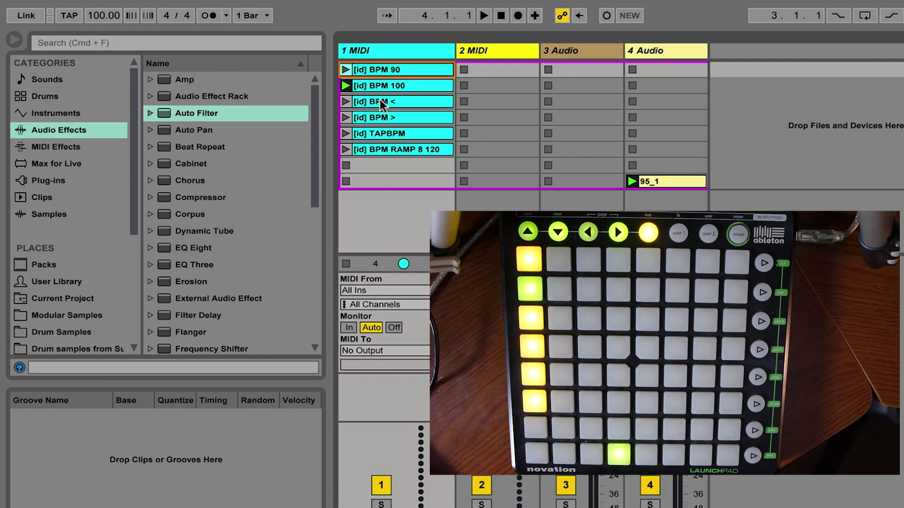
Rename the '[id] BPM 90' clip to '[blah] BPM 90'
{"action": "right_click", "coordinate": [363, 73]}
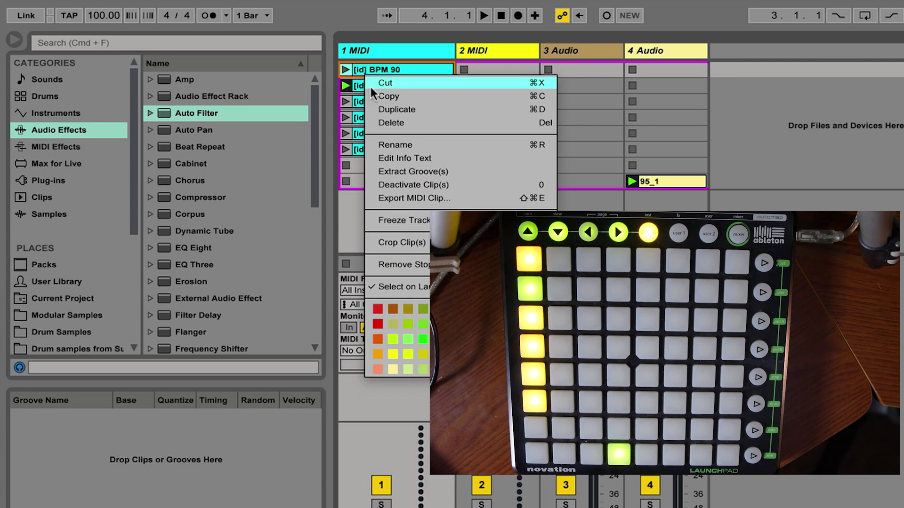
{"action": "left_click", "coordinate": [378, 144]}
{"action": "key", "text": "BackSpace"}
{"action": "key", "text": "BackSpace"}
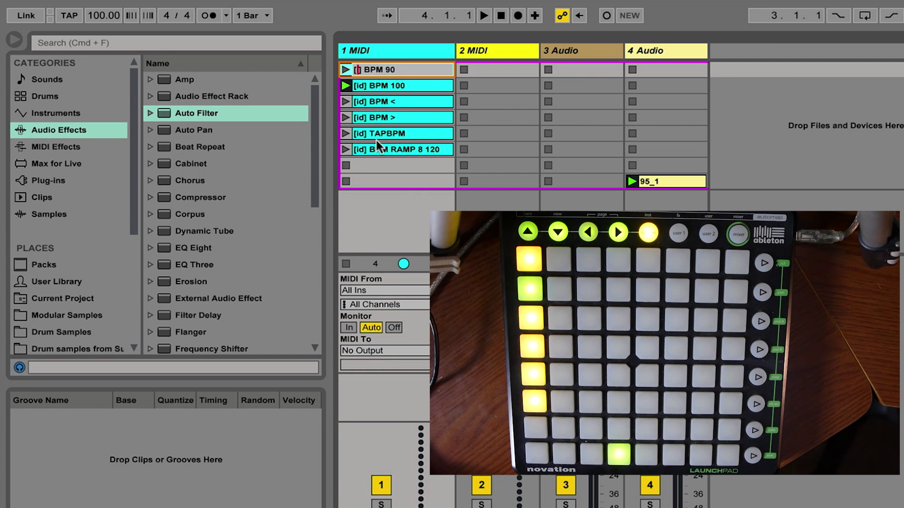
{"action": "type", "text": "blah"}
{"action": "key", "text": "Return"}
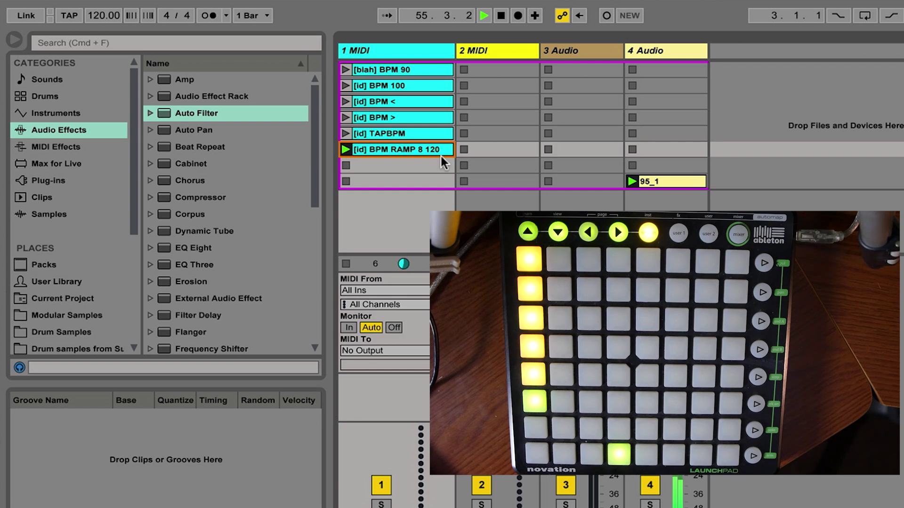
Create an empty MIDI clip in track 1's slot 7 named '[whatever] BPM RAMP 12 90'
{"action": "double_click", "coordinate": [391, 163]}
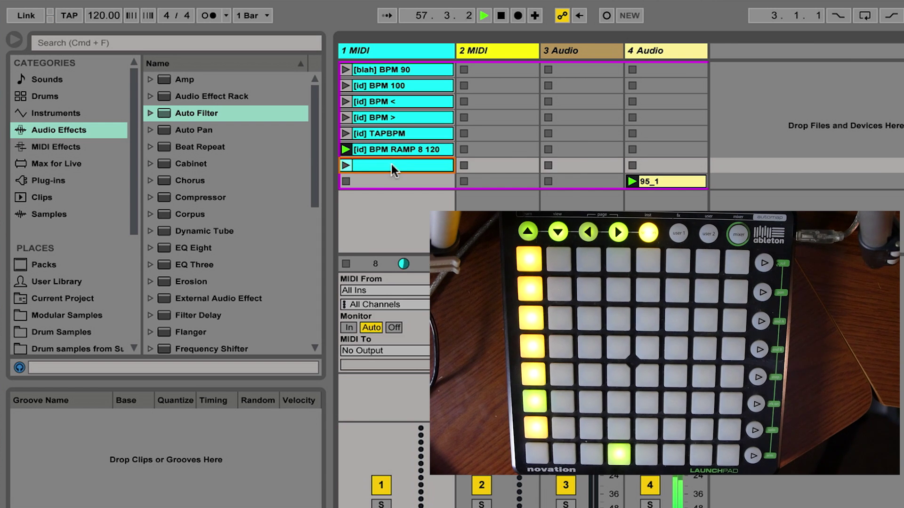
{"action": "right_click", "coordinate": [377, 164]}
{"action": "left_click", "coordinate": [396, 234]}
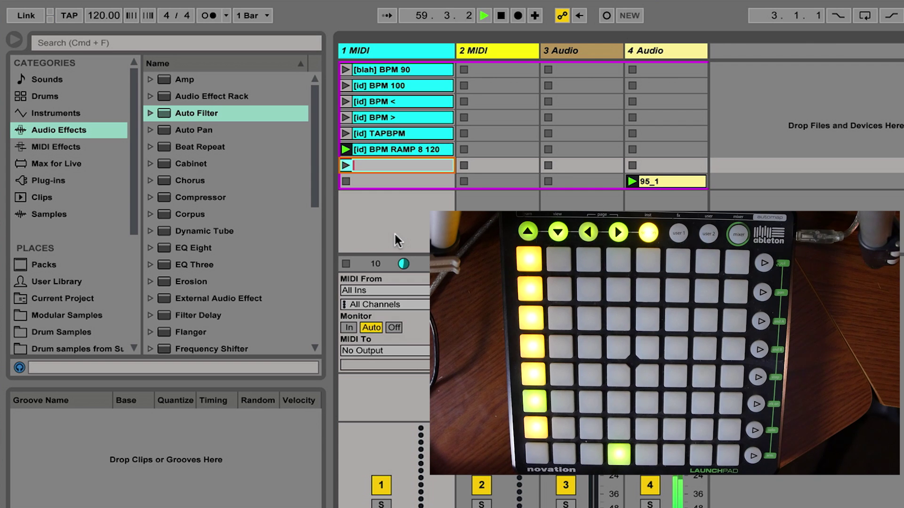
{"action": "type", "text": "["}
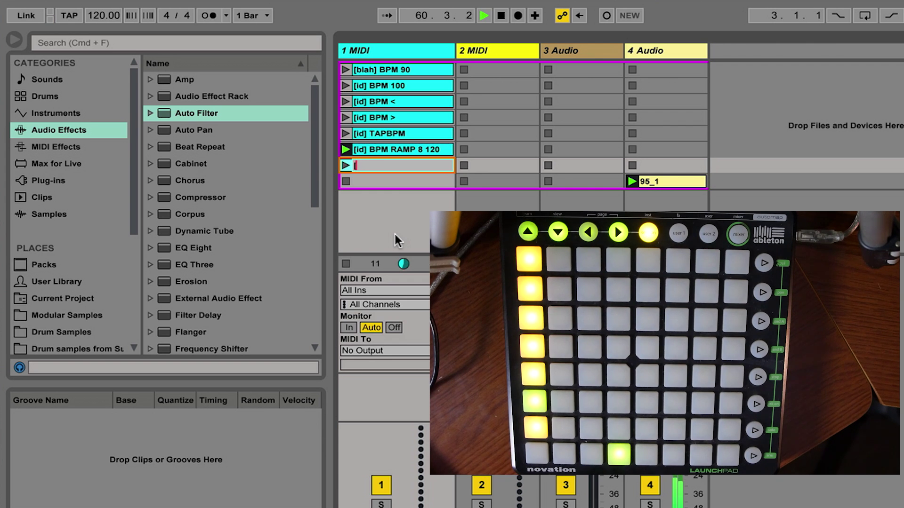
{"action": "type", "text": "whatever"}
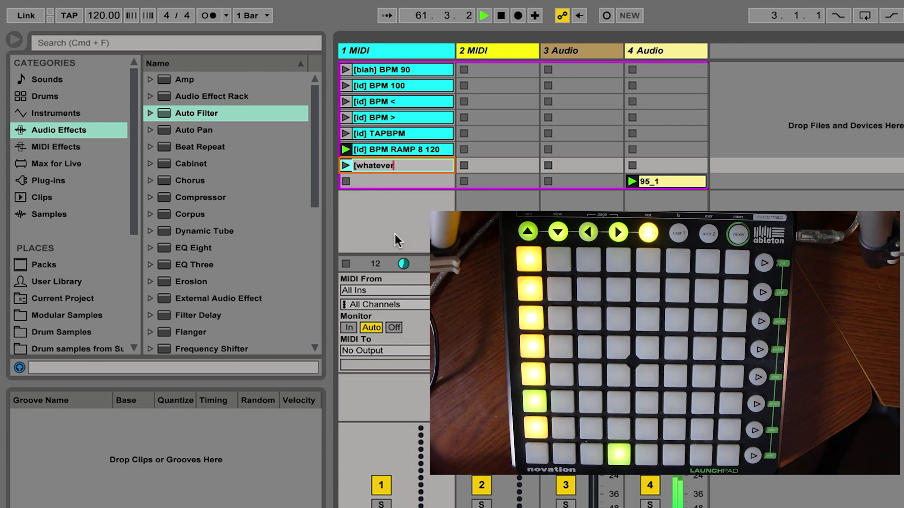
{"action": "type", "text": "] BPM"}
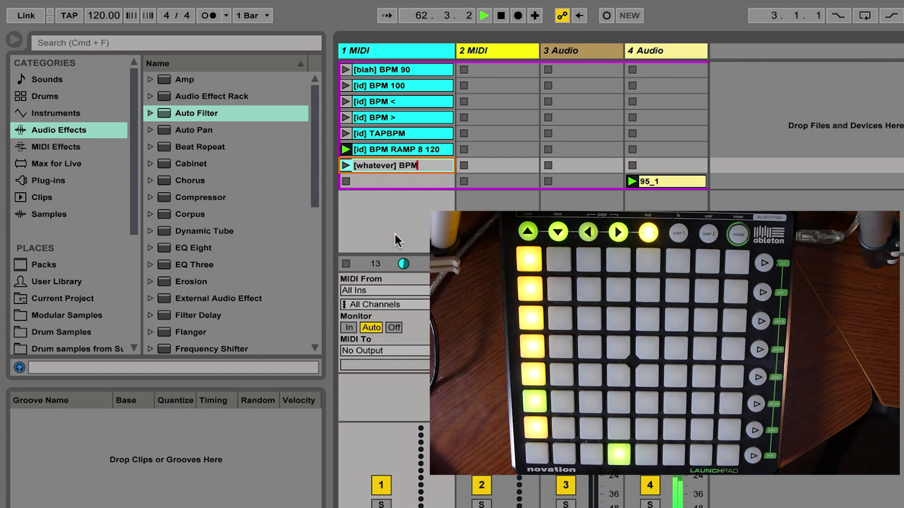
{"action": "type", "text": " RAMP"}
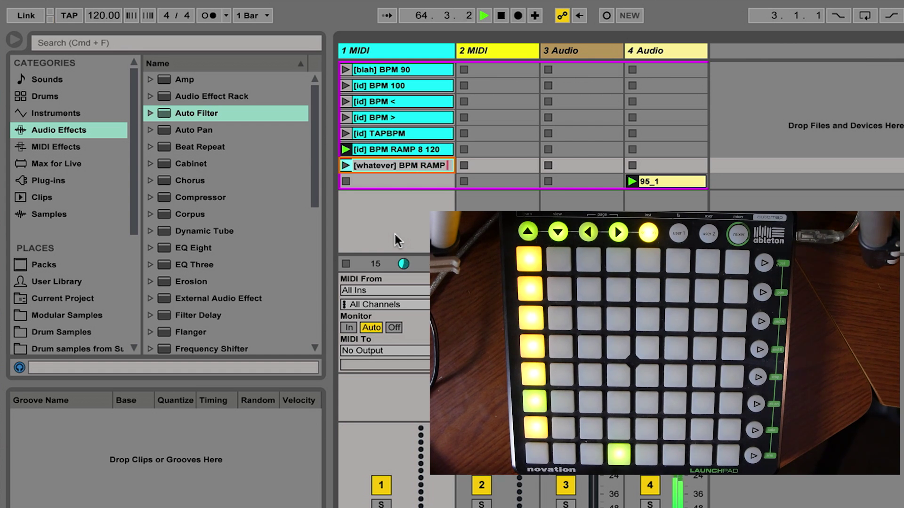
{"action": "type", "text": " 12 "}
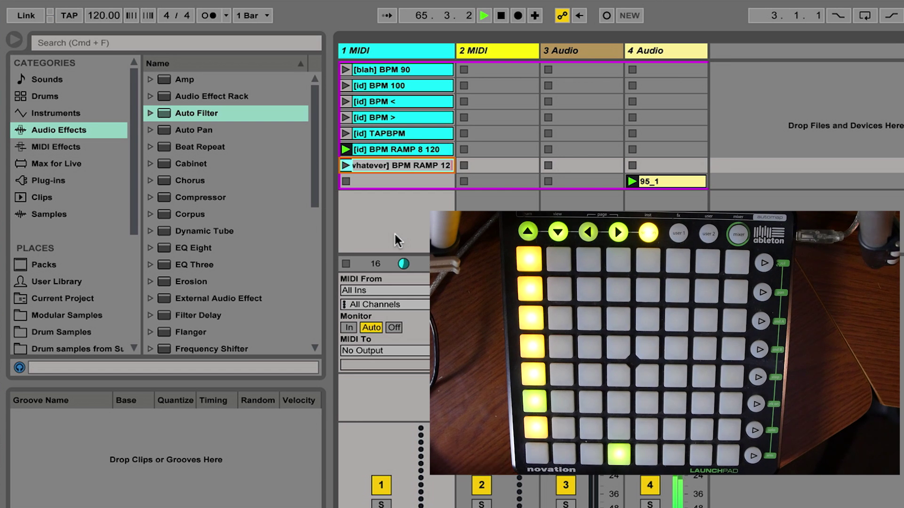
{"action": "type", "text": "90"}
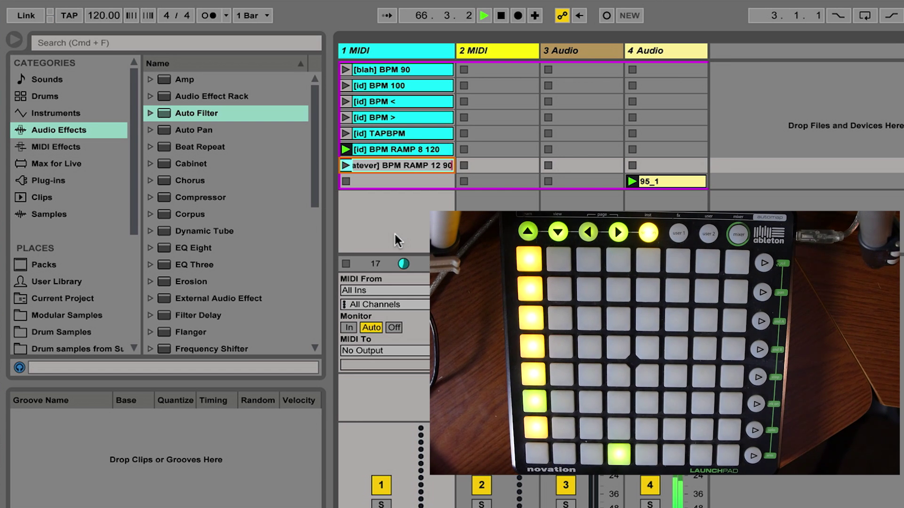
{"action": "key", "text": "Return"}
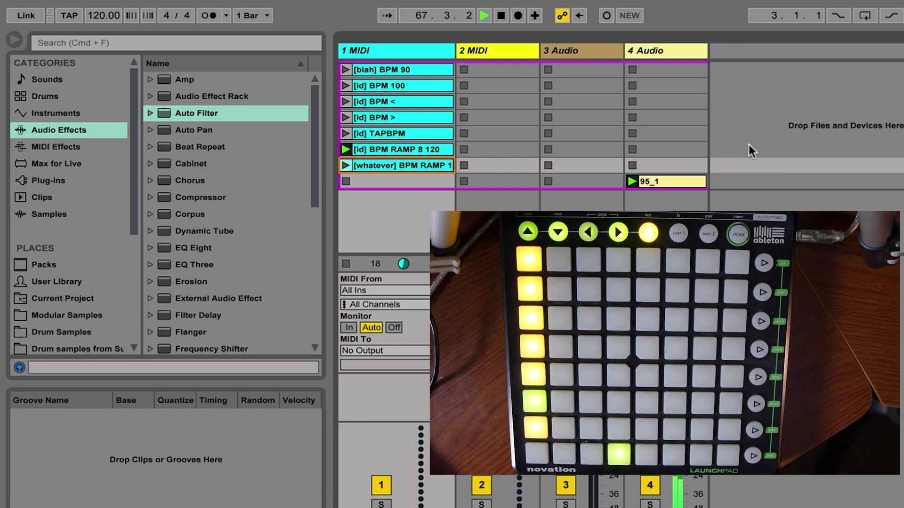